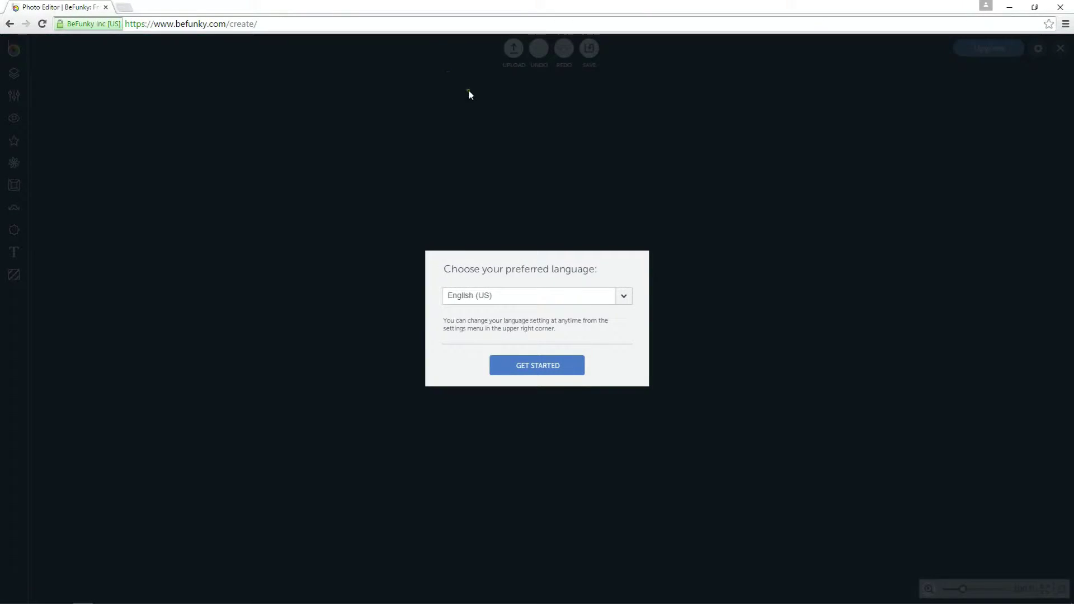
Step: Dismiss the language prompt and upload Tommy_10-5-15.jpg from the computer into BeFunky
left_click(555, 365)
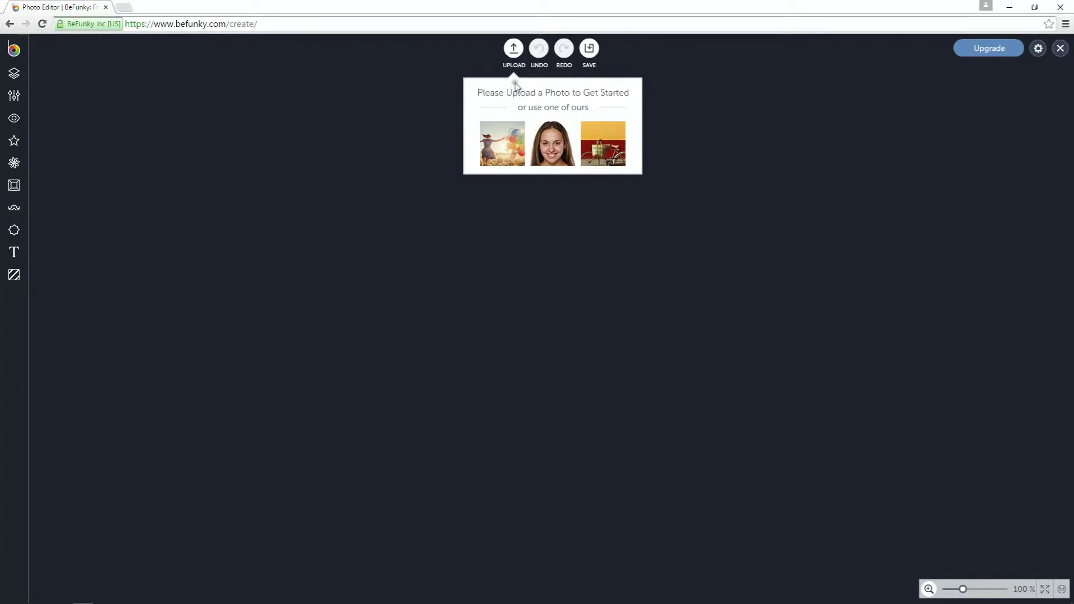
left_click(514, 52)
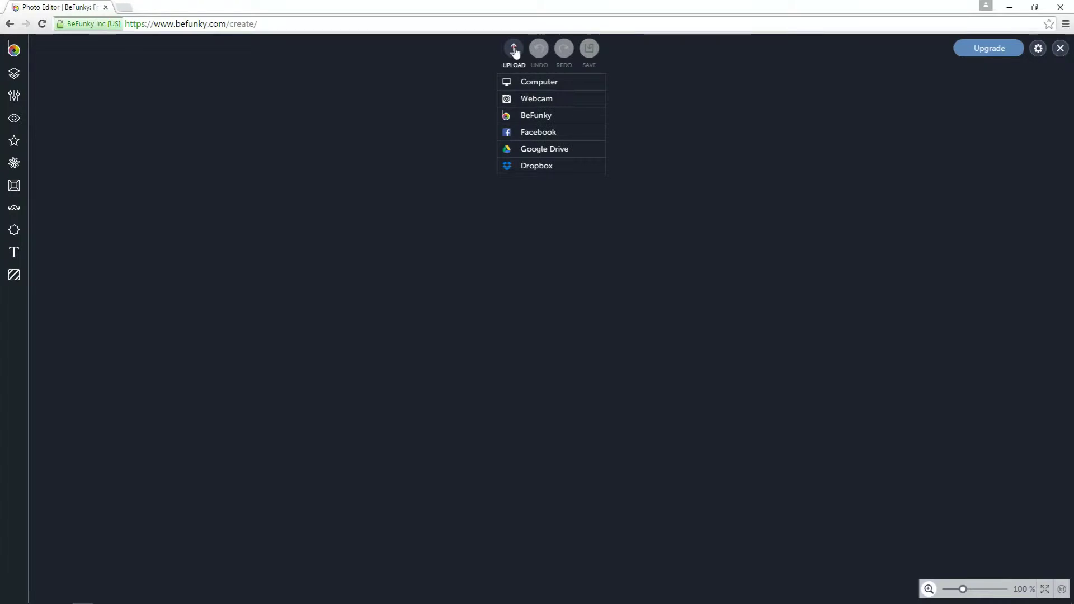
left_click(551, 83)
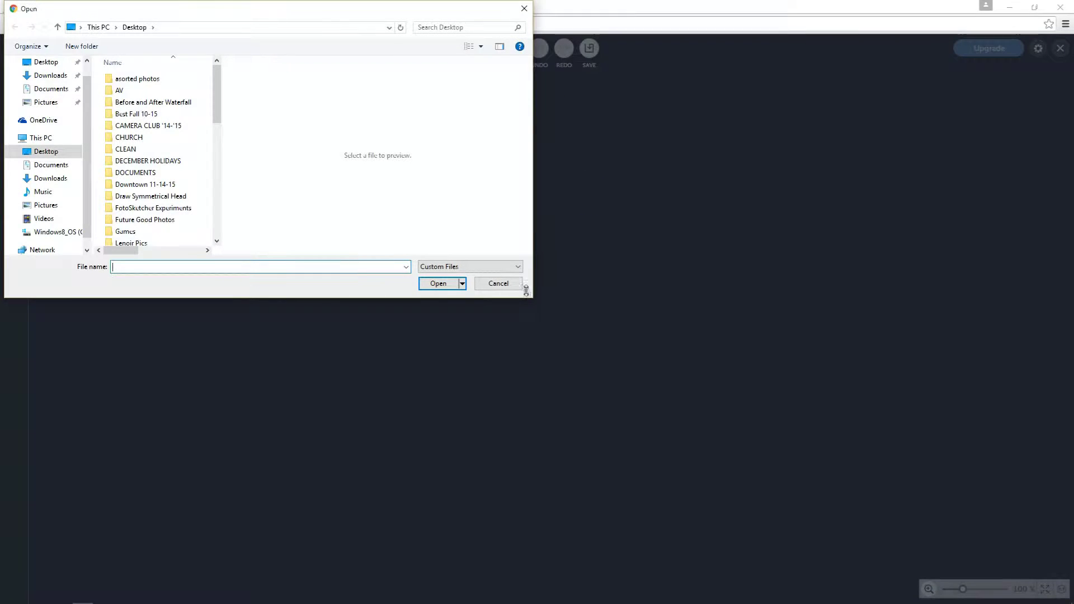
type("tom")
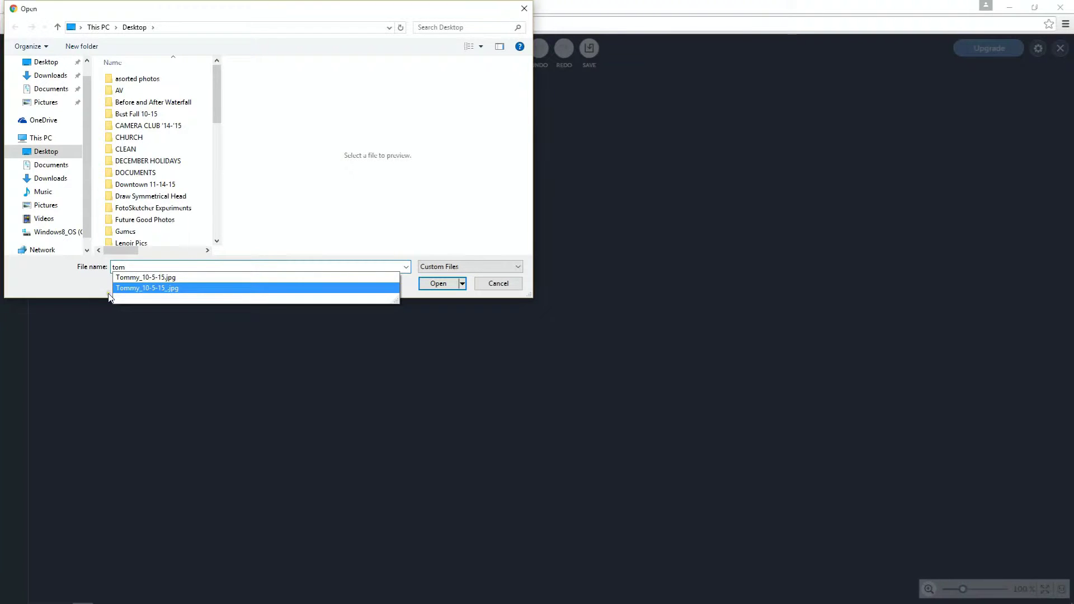
left_click(143, 277)
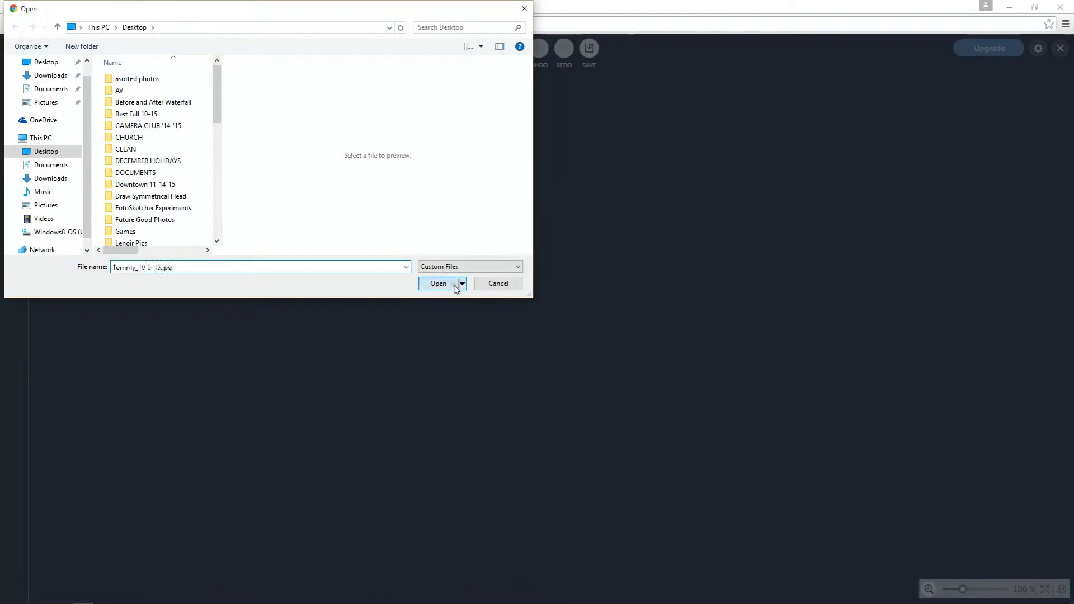
left_click(454, 284)
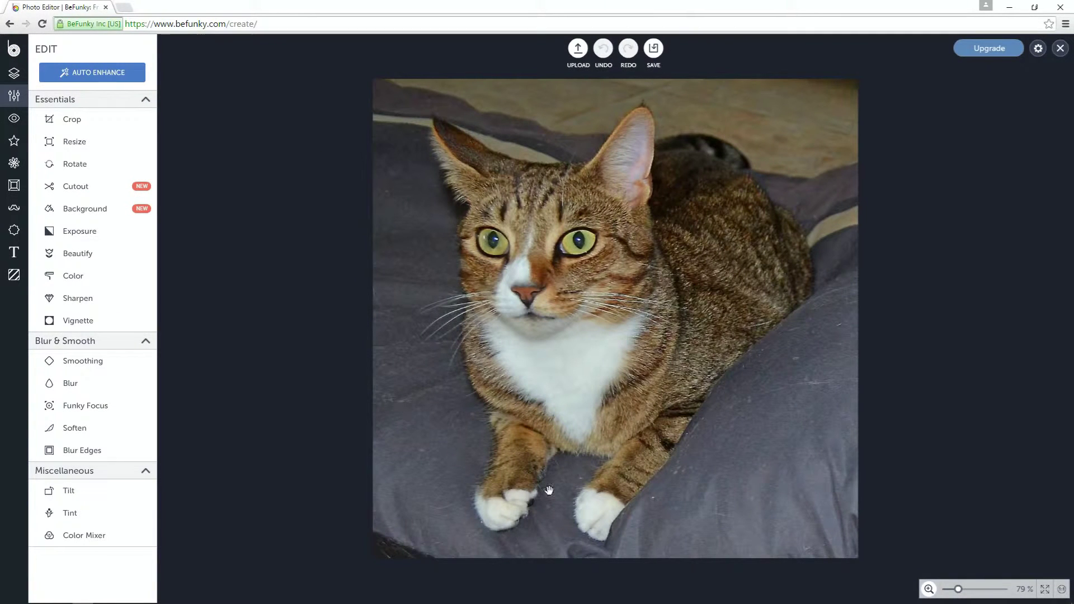
Step: Show the Artsy effects collection for the loaded cat photo
mouse_move(611, 603)
left_click(13, 164)
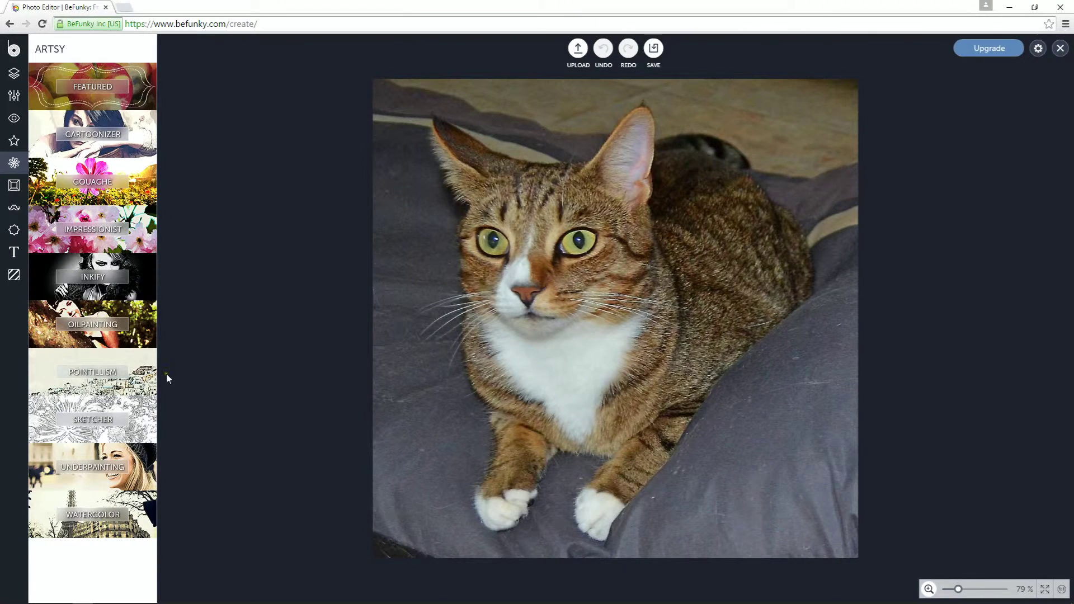
Step: Apply the Watercolor 1 preset to the cat photo
left_click(98, 520)
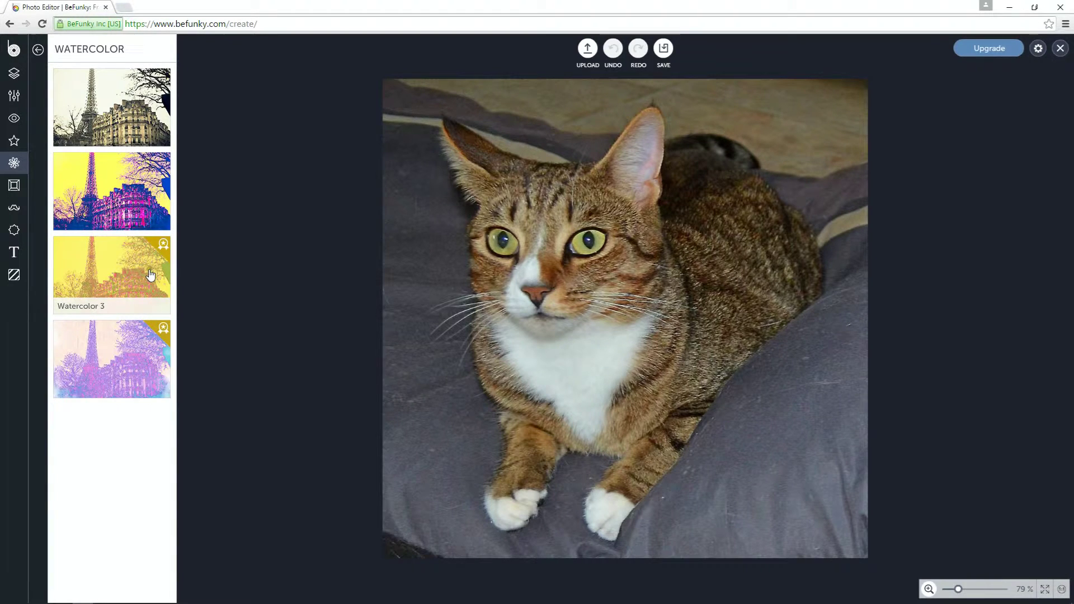
left_click(111, 103)
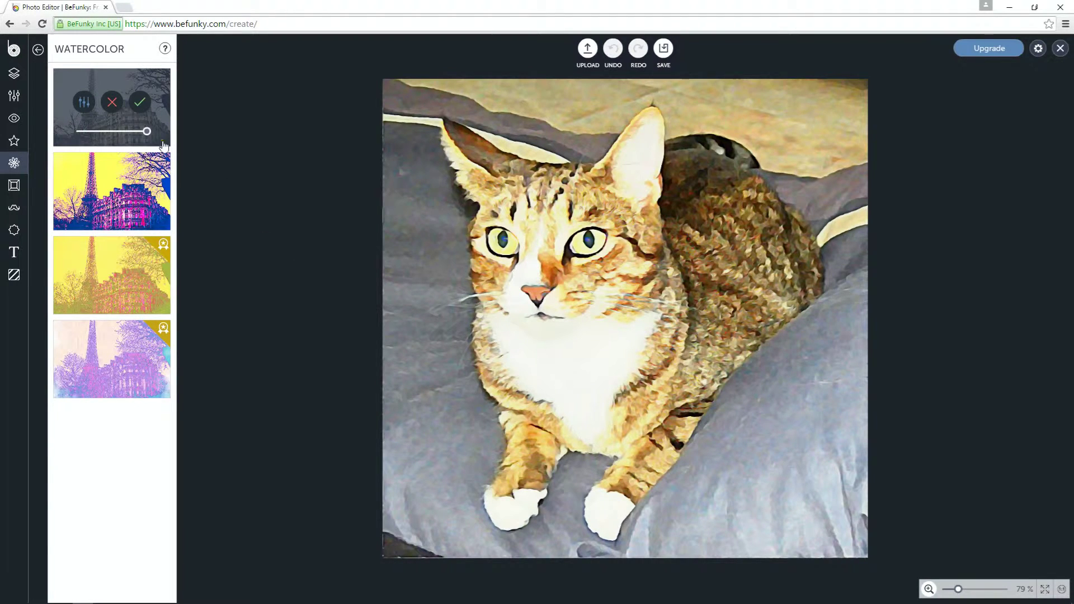
Step: Set Watercolor 1 to Opacity 47 and Color Detail 19, then apply it
left_click(83, 102)
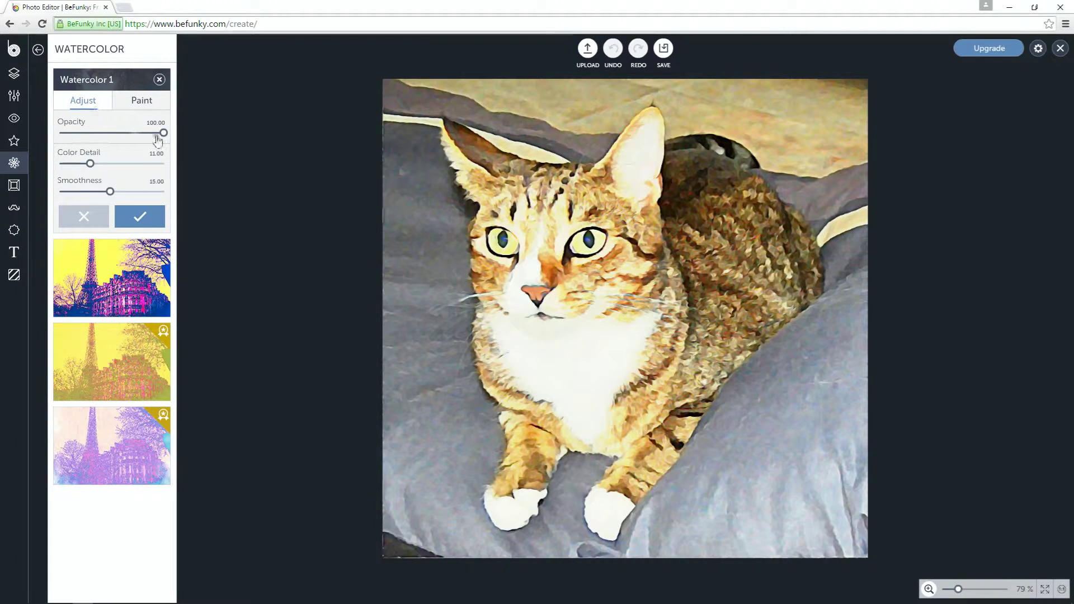
left_click_drag(163, 135, 110, 135)
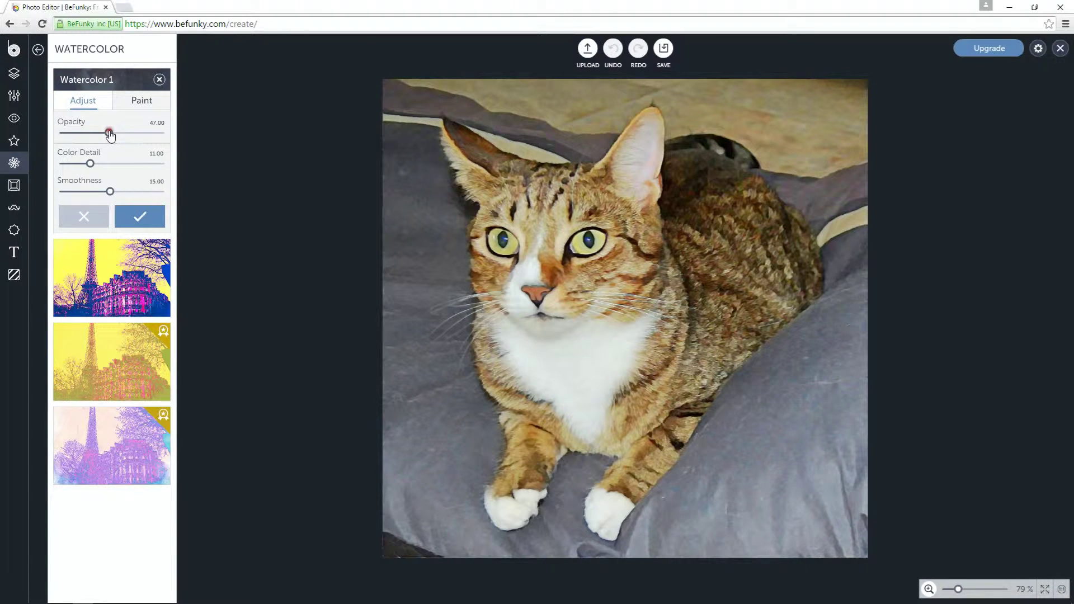
left_click_drag(92, 167, 126, 184)
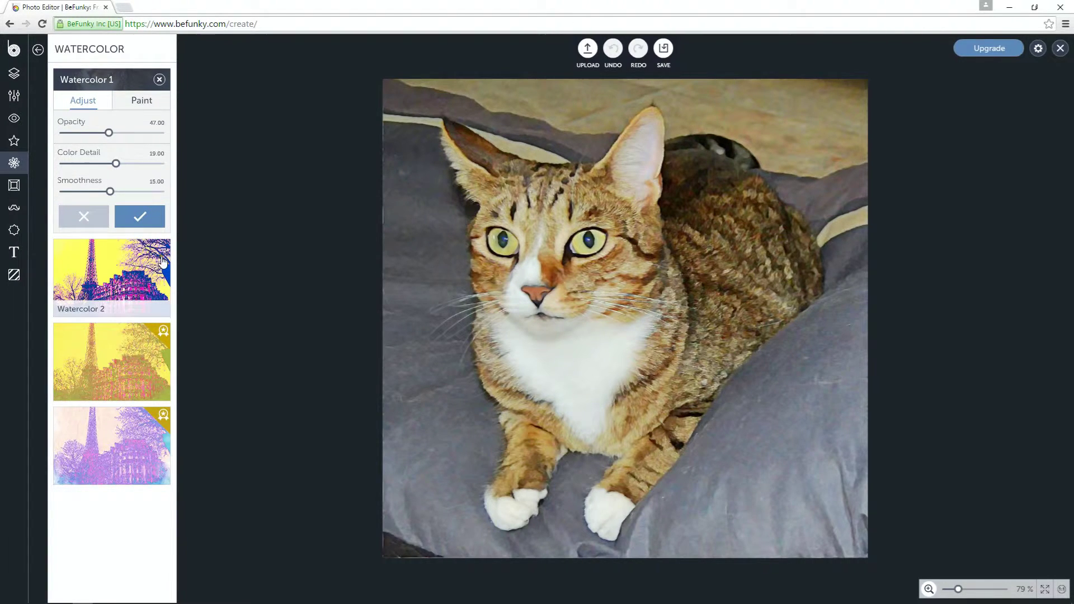
left_click(139, 218)
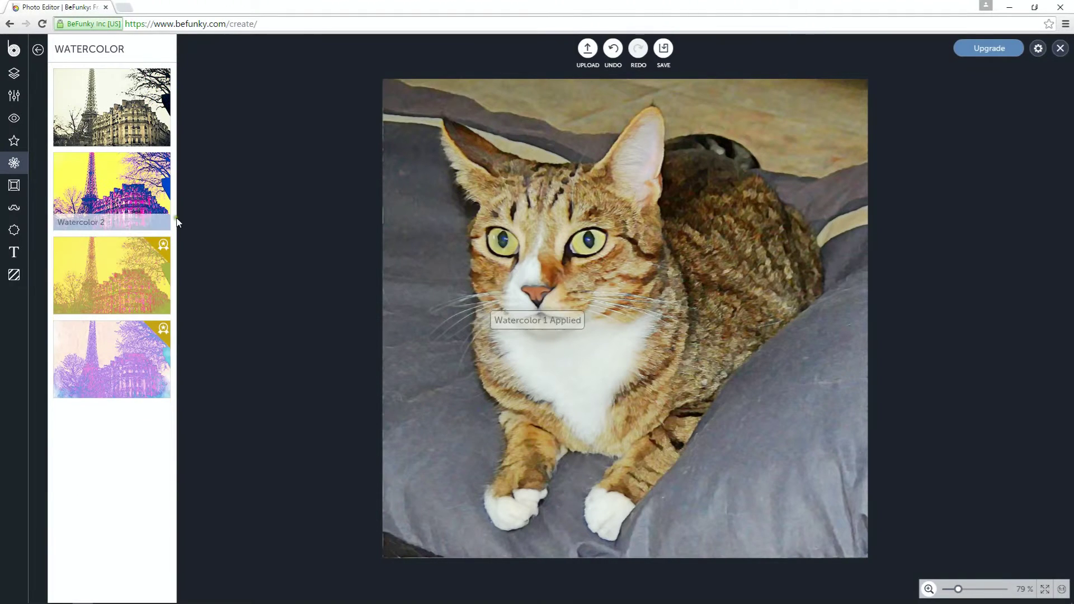
Step: Add a black and white Border frame with outer thickness 25 and inner thickness 43
left_click(13, 186)
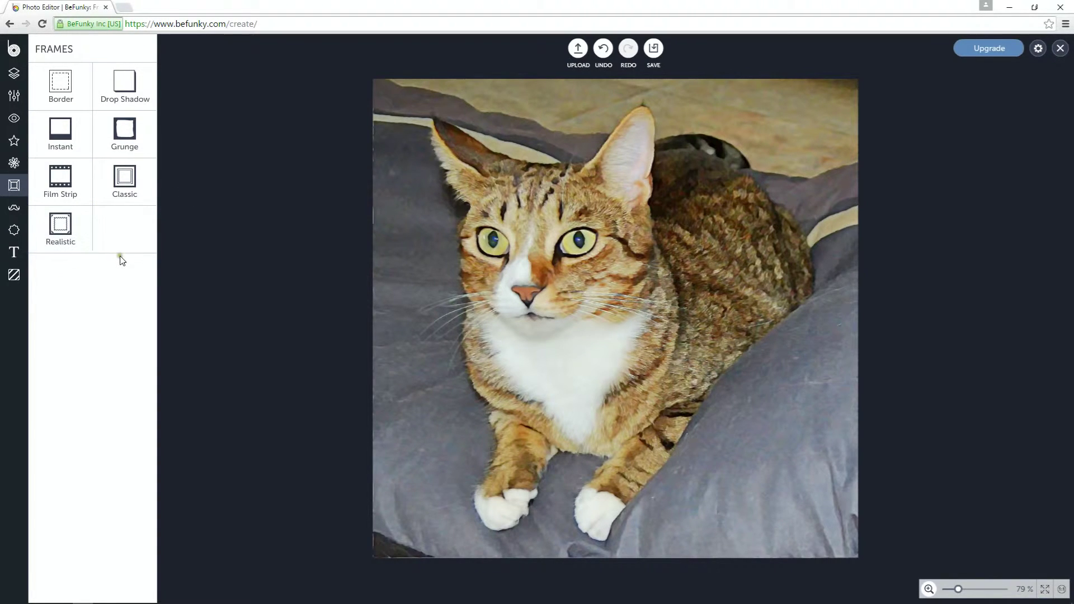
left_click(64, 82)
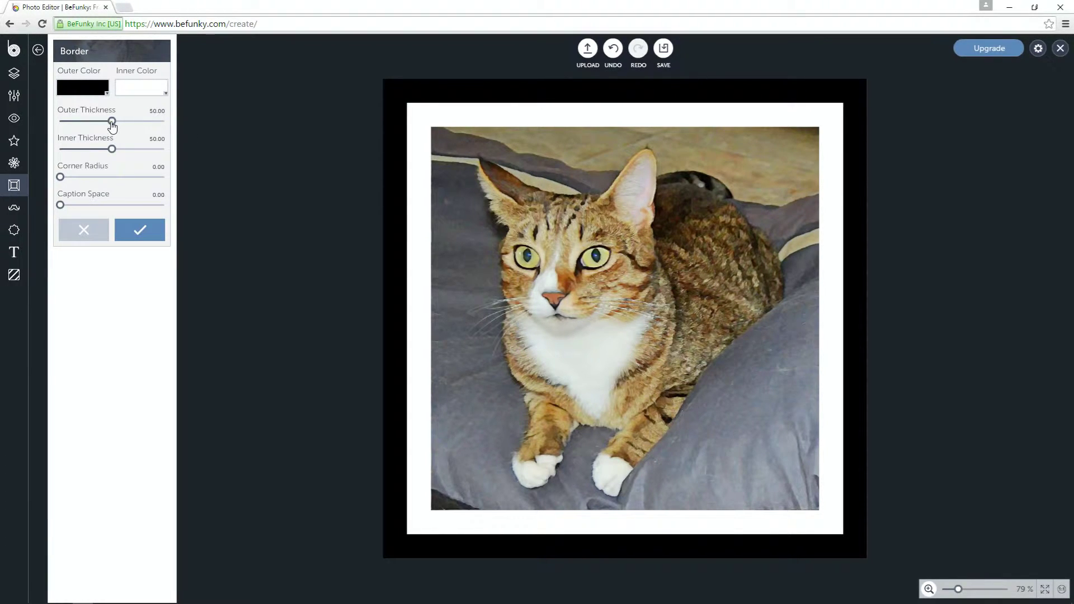
left_click_drag(115, 127, 89, 125)
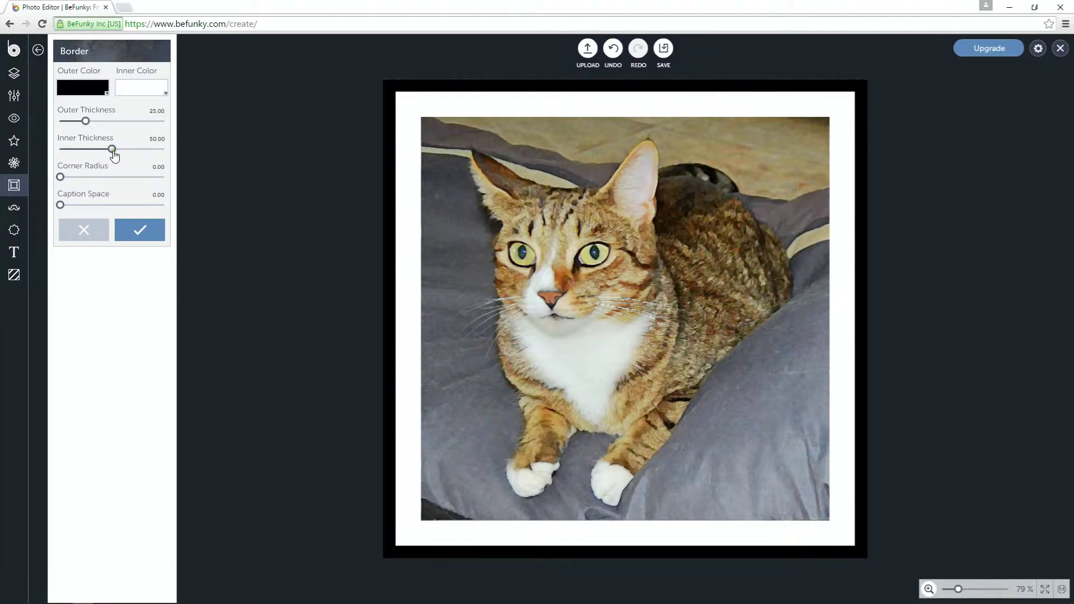
left_click_drag(114, 153, 108, 155)
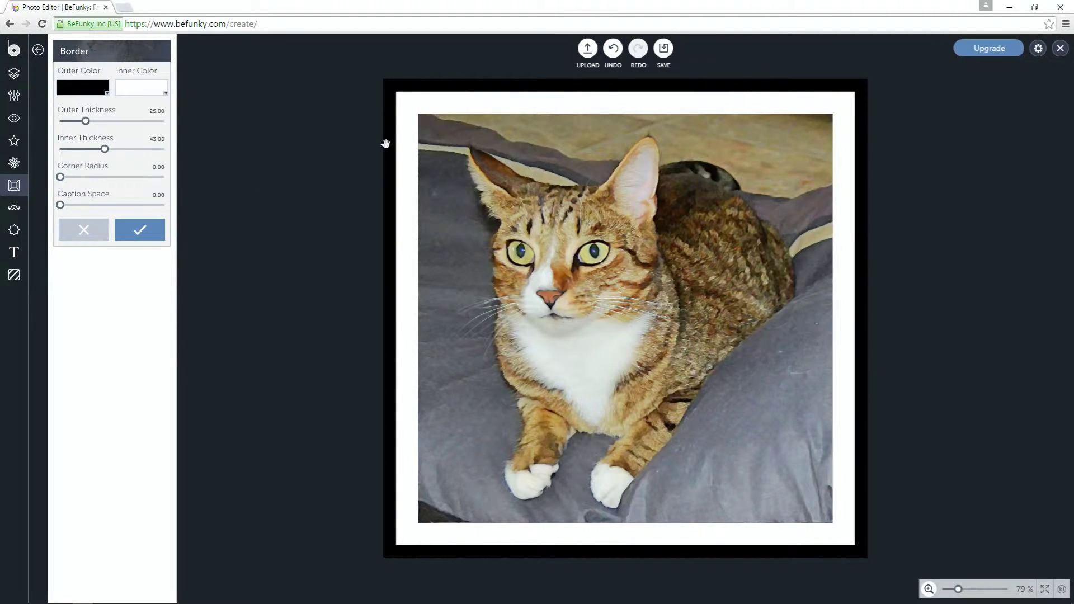
left_click(664, 49)
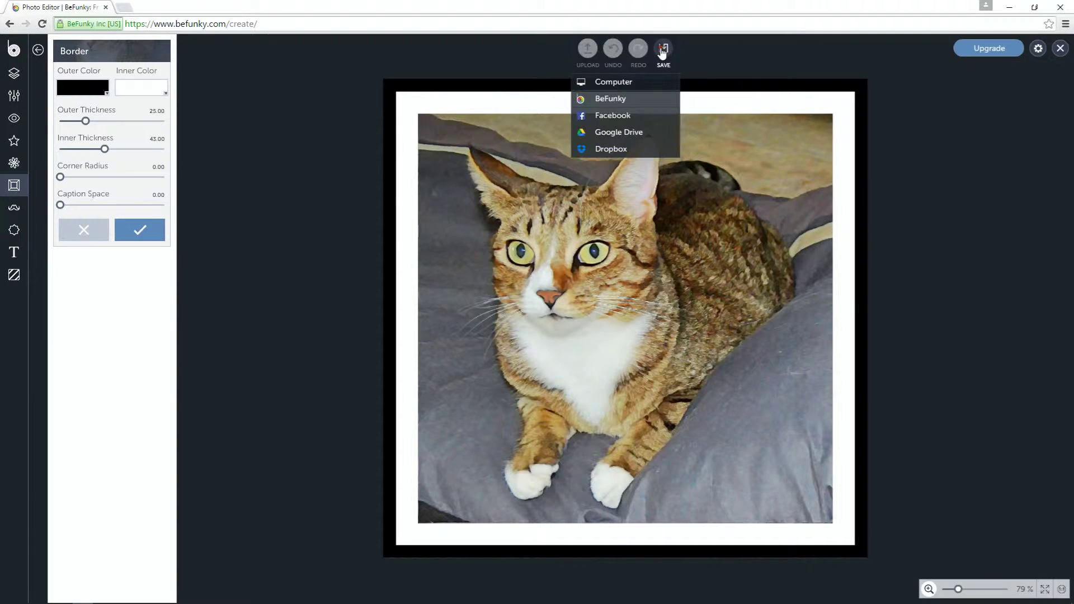
Step: Save the framed image to the Desktop as the JPG Tommy_funky
left_click(619, 83)
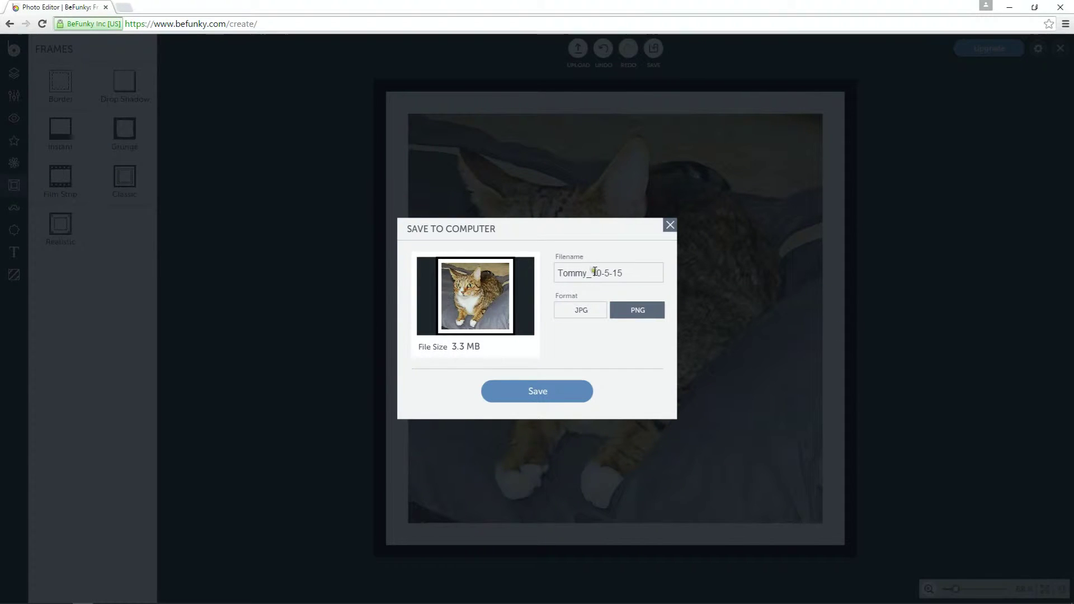
left_click_drag(594, 273, 627, 274)
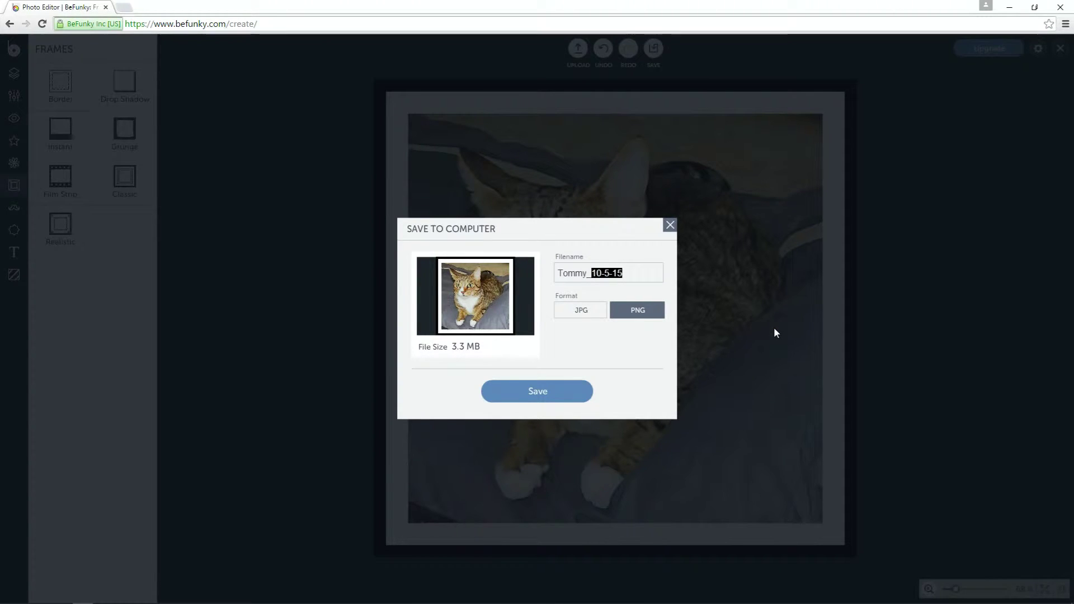
type("funky")
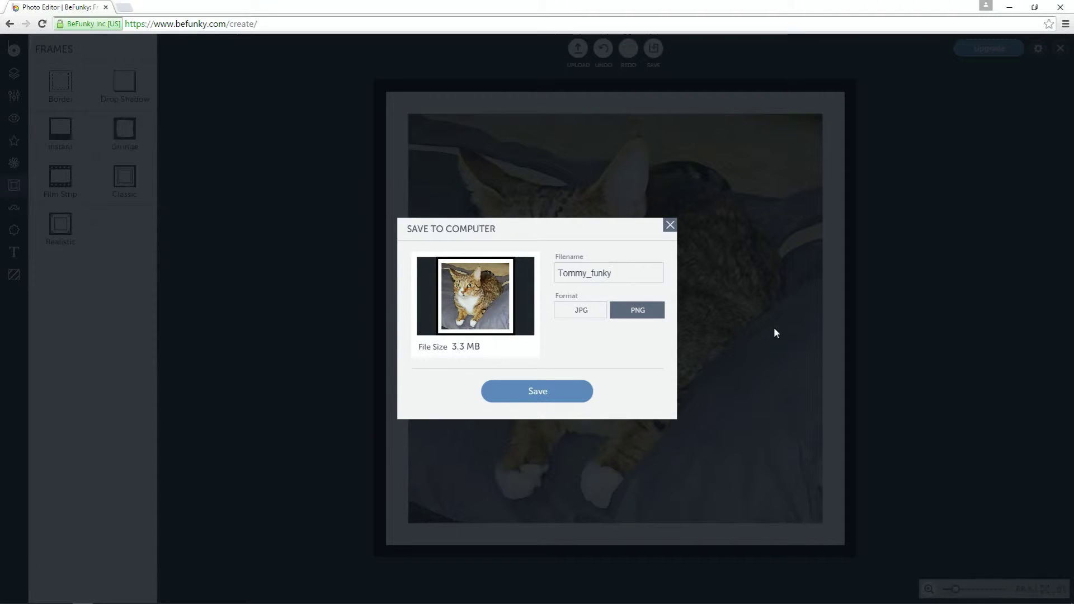
left_click(580, 311)
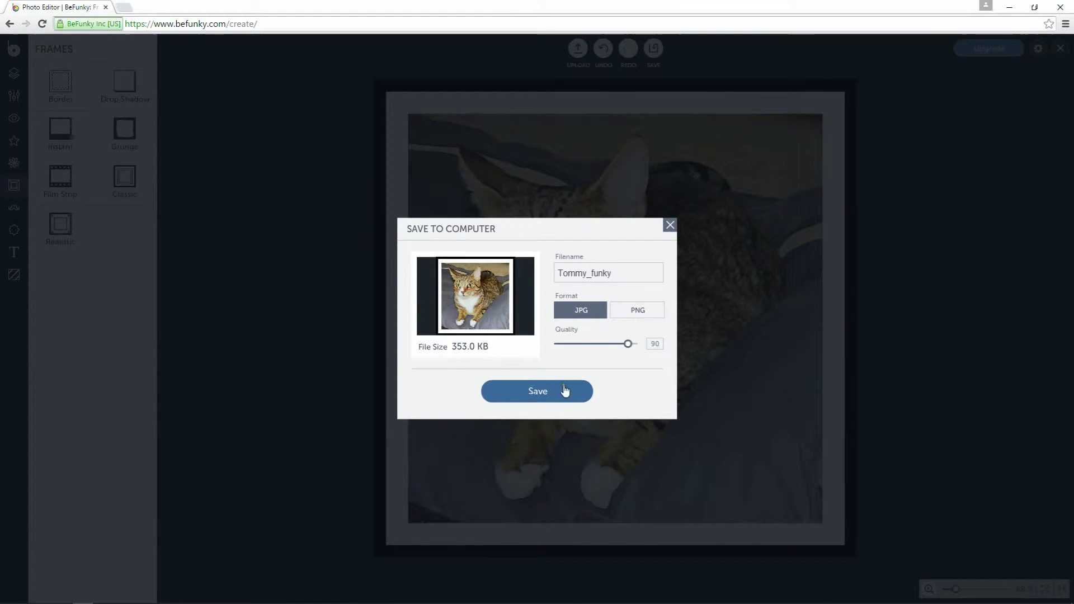
left_click(532, 391)
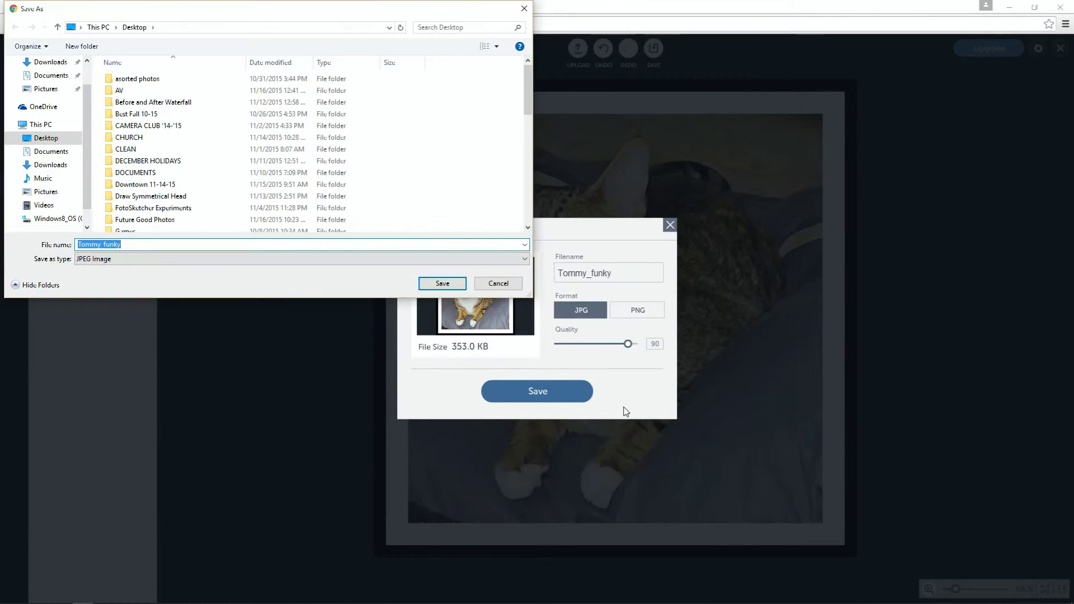
left_click(442, 284)
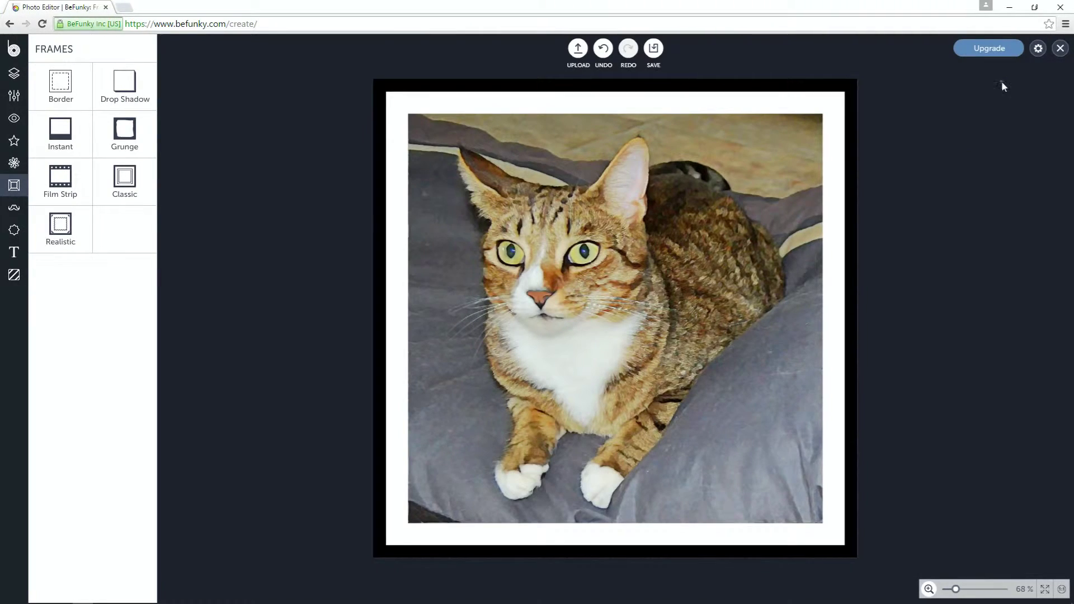
Step: Open the saved Tommy_funky image in FastStone and advance to IPhone_Tommy.JPG
left_click(1010, 8)
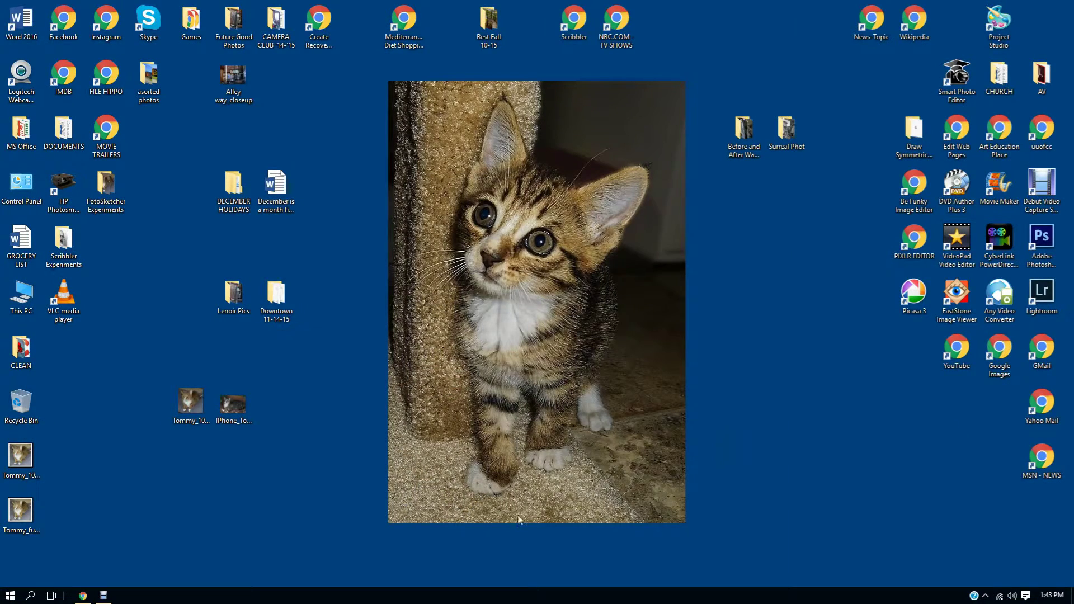
left_click(20, 510)
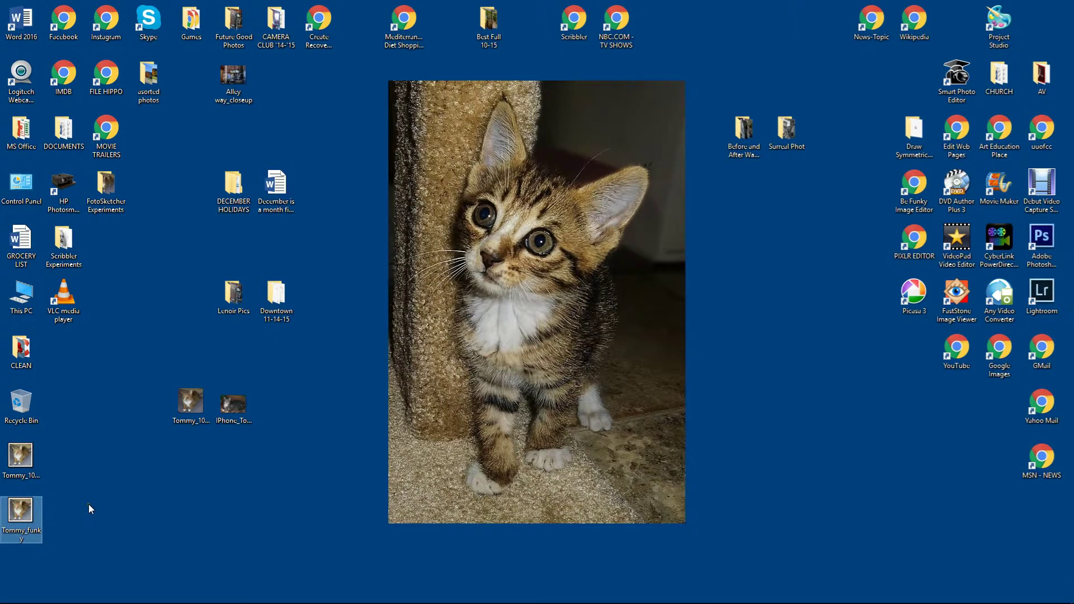
key("Return")
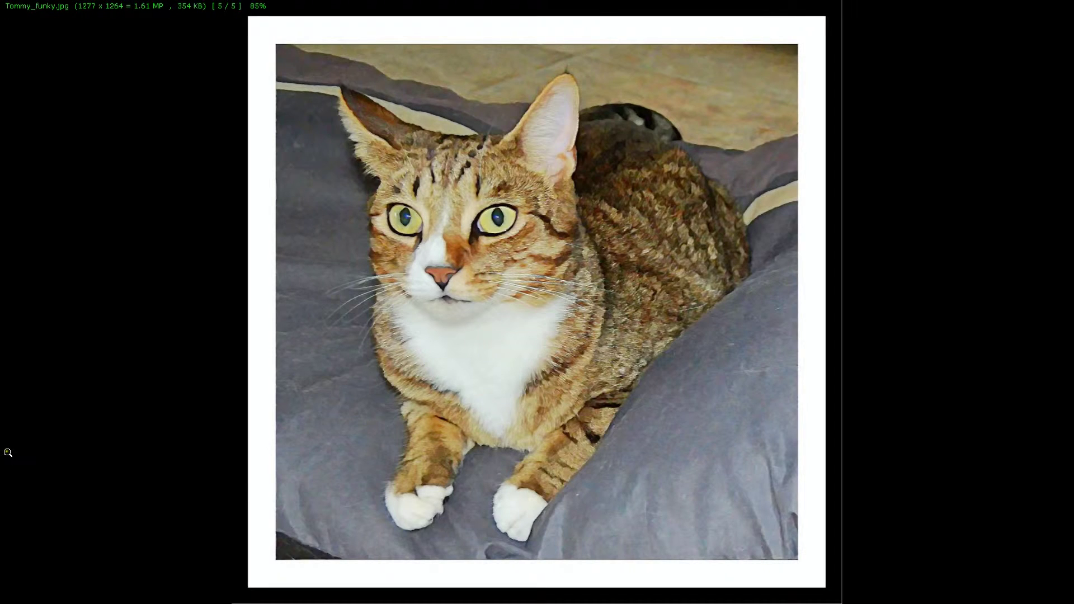
scroll(992, 552, "down", 2)
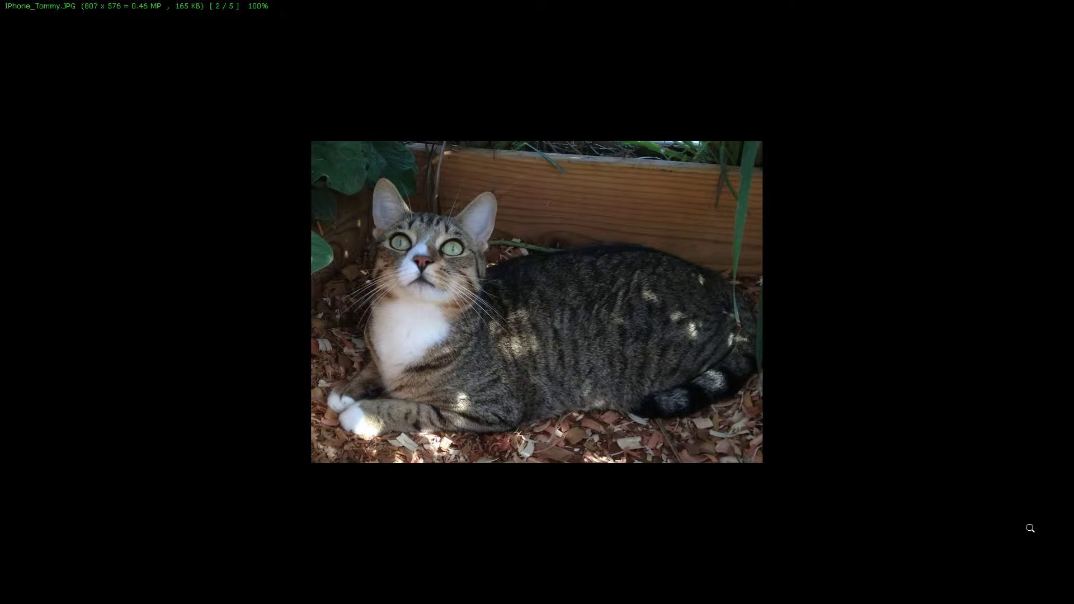
mouse_move(6, 248)
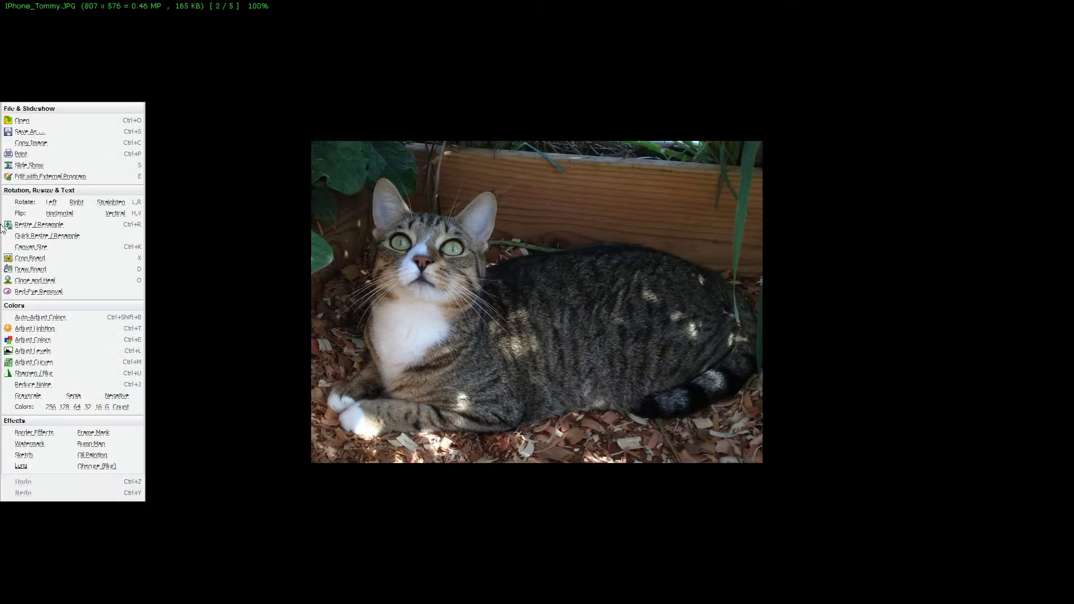
Step: Send IPhone_Tommy.JPG to FotoSketcher through Edit with External Program
left_click(41, 178)
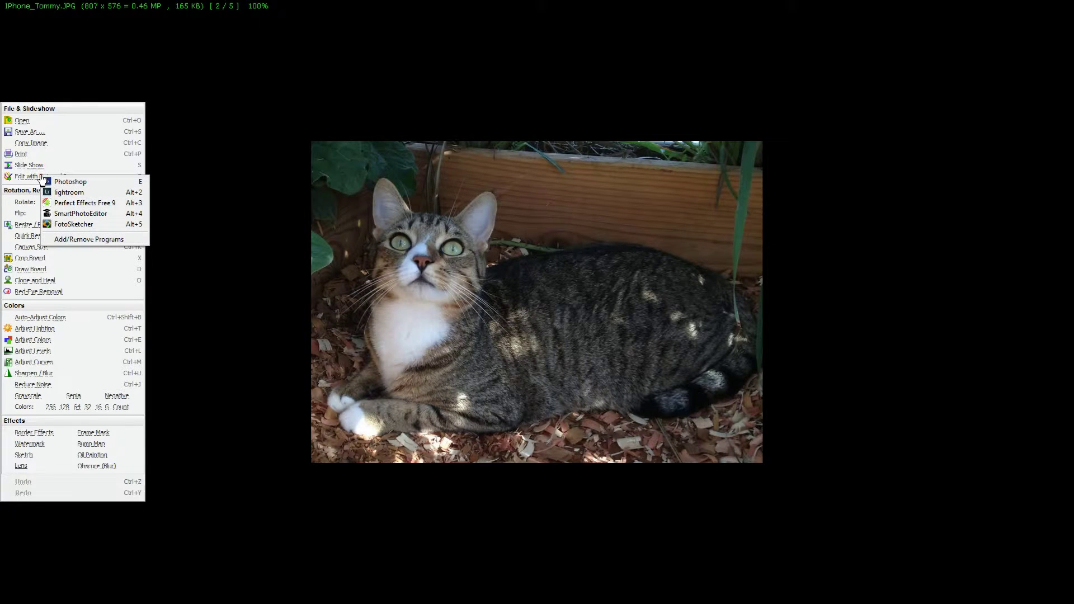
left_click(63, 225)
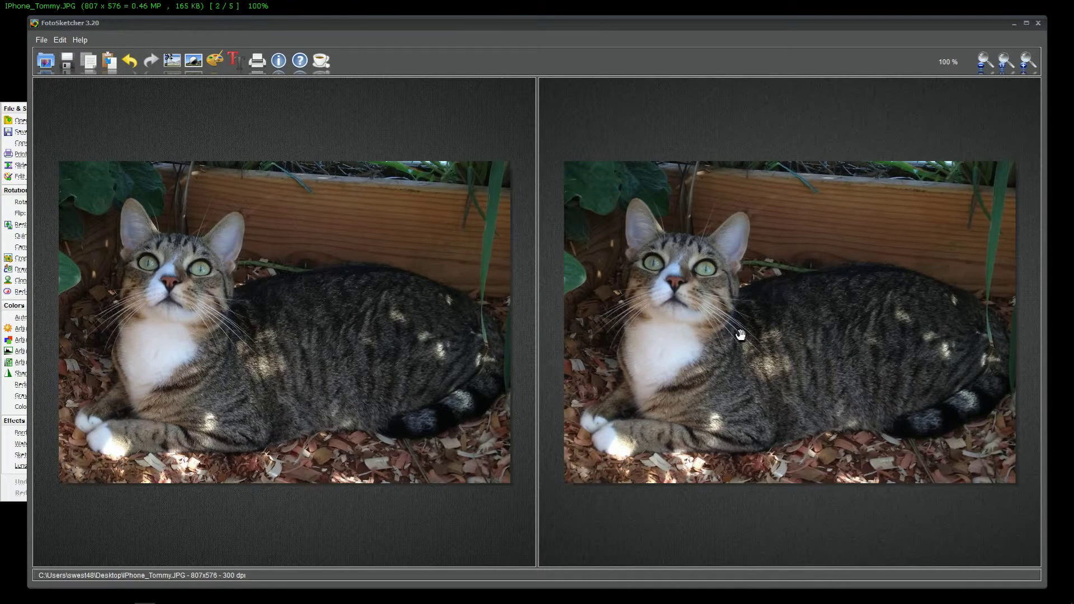
Step: Draw the cat photo in the Pencil sketch 1 style and move the settings dialog aside
left_click(216, 63)
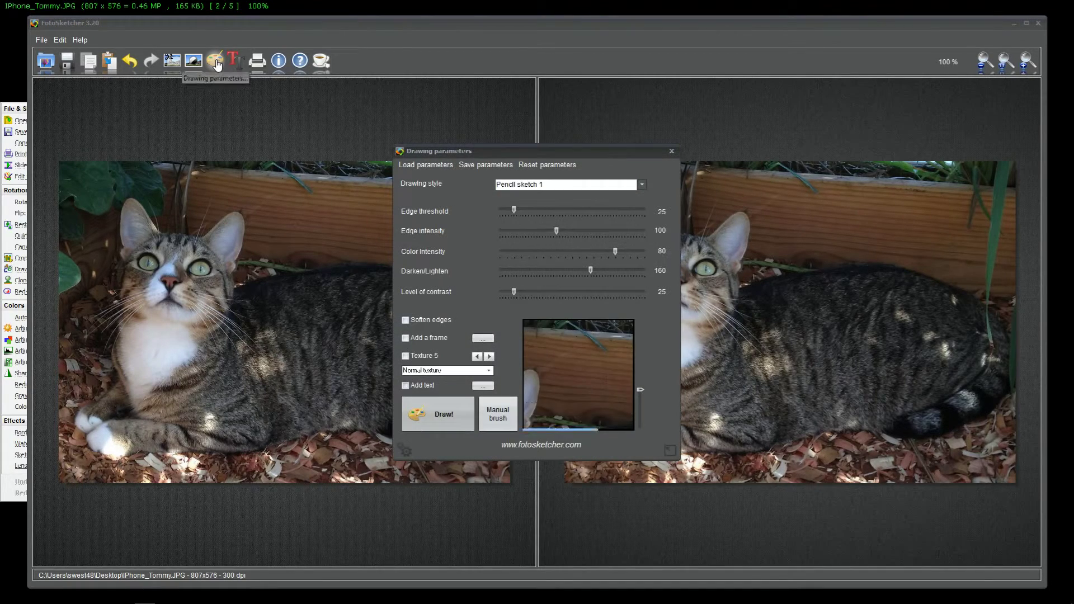
left_click(642, 185)
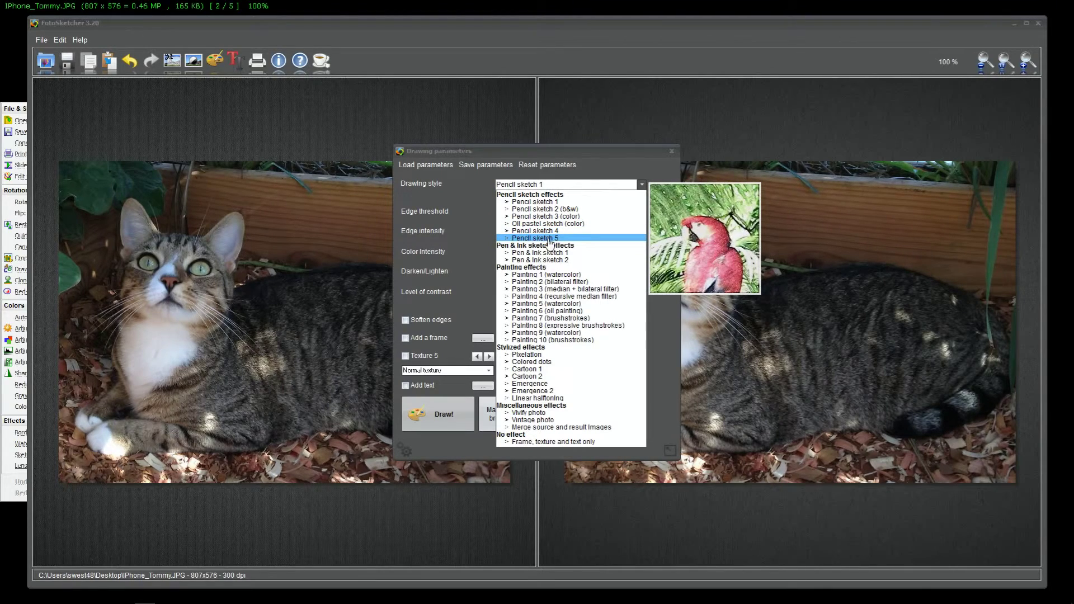
left_click(542, 202)
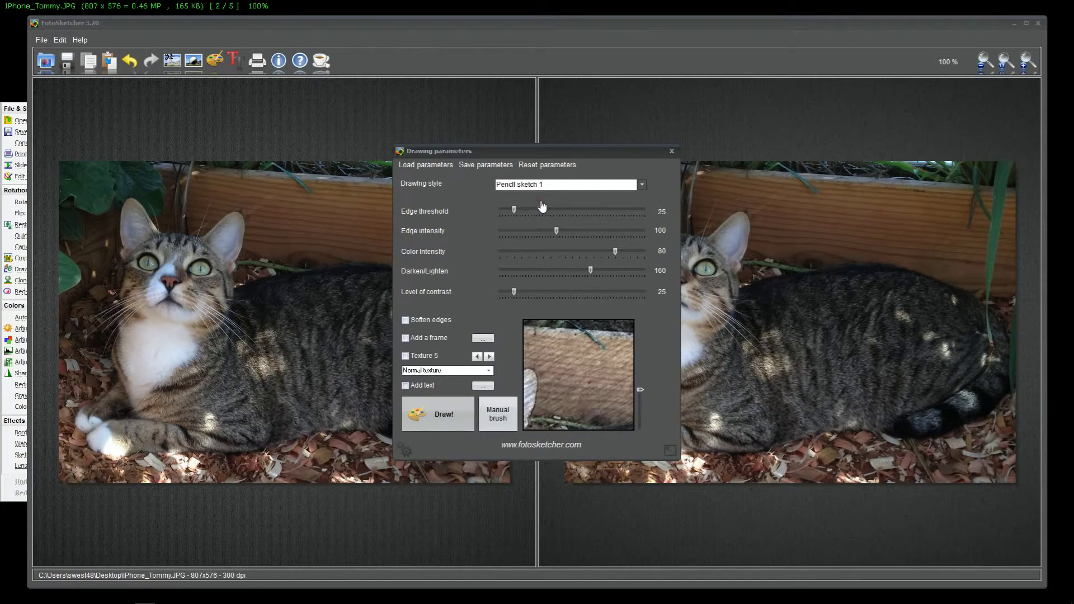
left_click(450, 426)
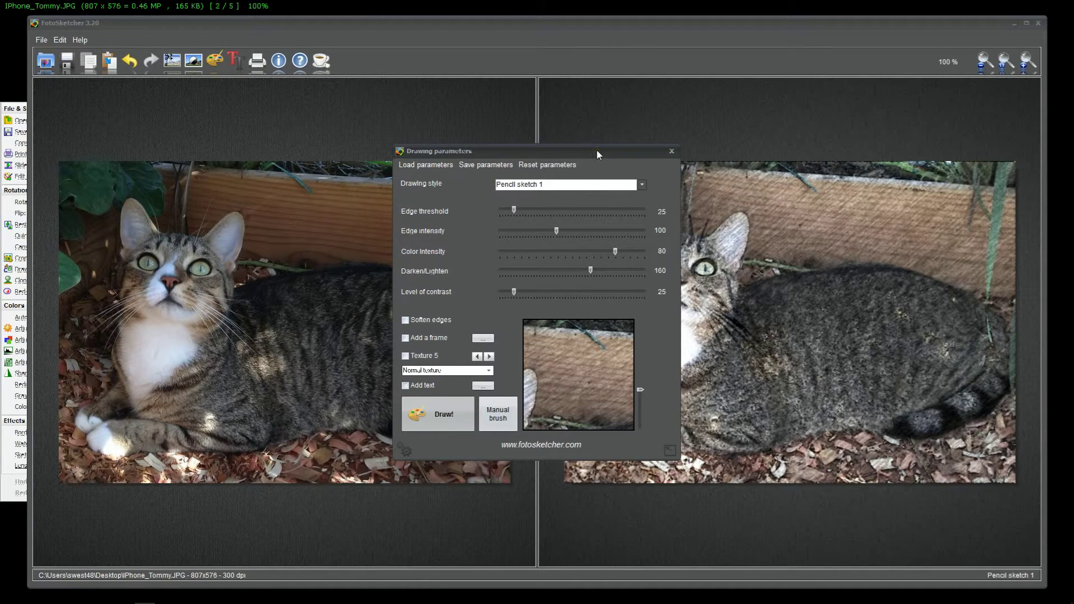
left_click_drag(635, 150, 478, 130)
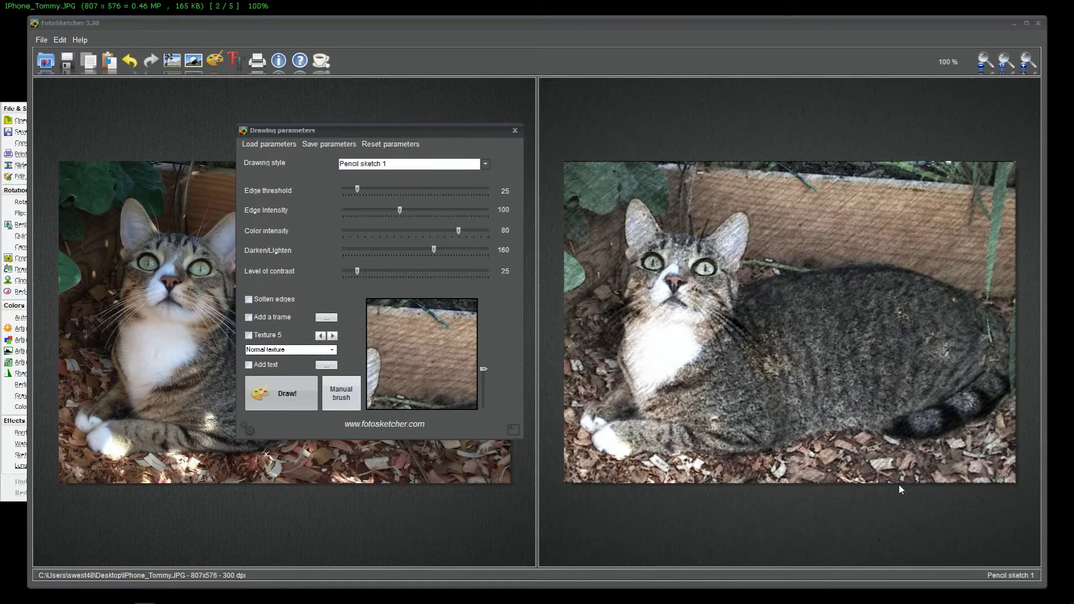
Step: Switch the drawing style to Pencil sketch 3 (color) and redraw the cat
left_click(466, 165)
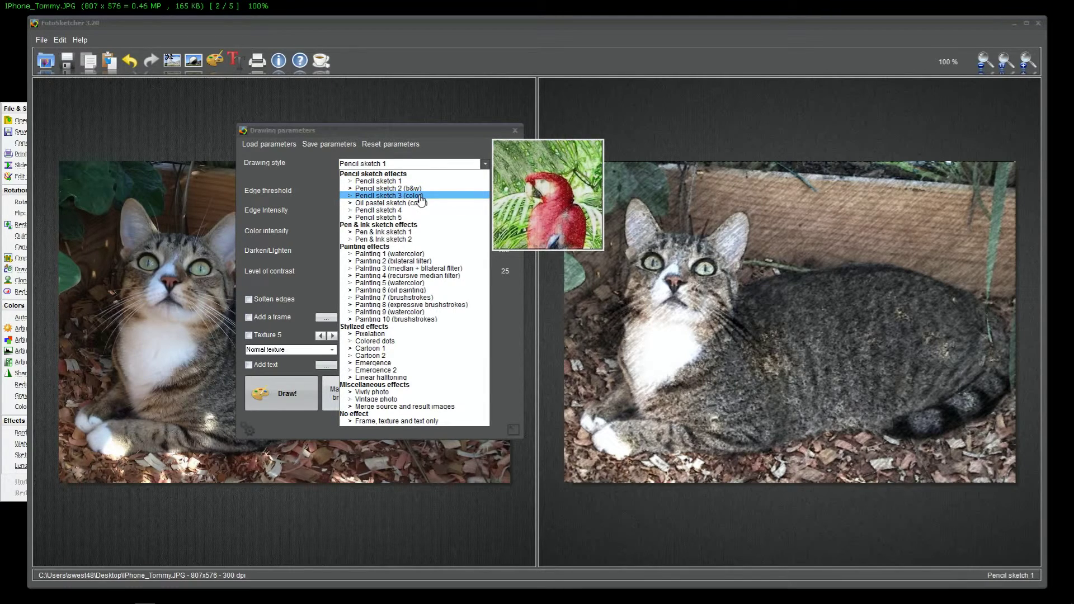
left_click(402, 196)
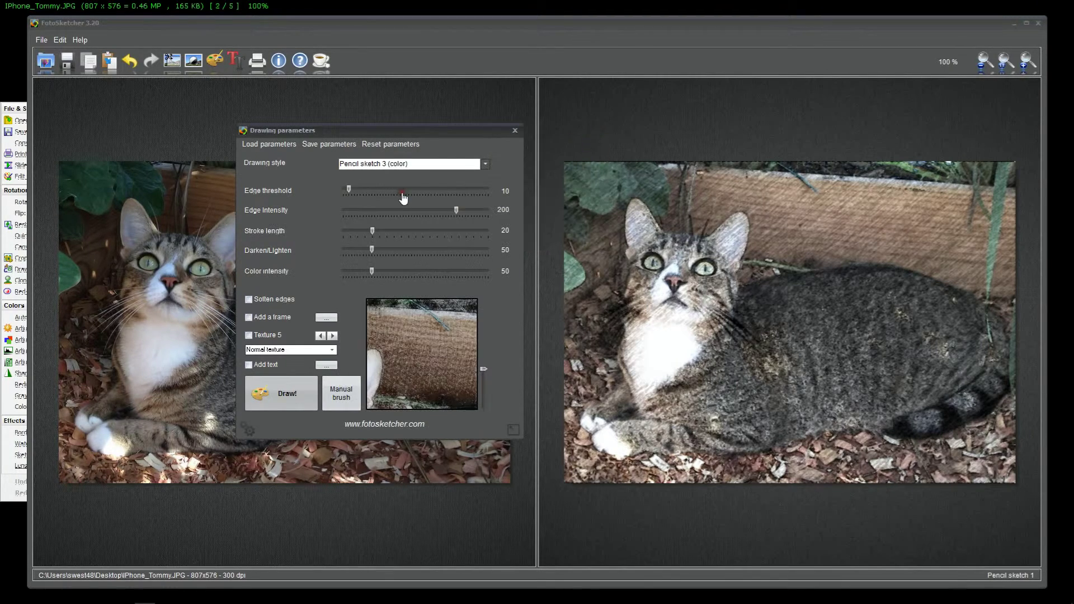
left_click(278, 389)
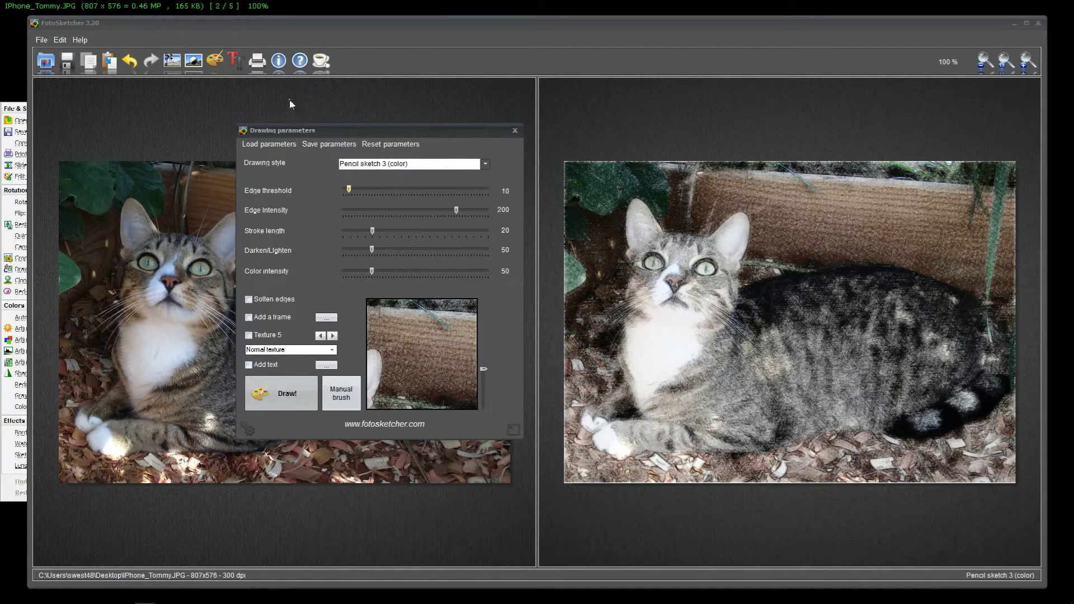
left_click(43, 42)
Step: Save the colored pencil sketch to the Desktop as the JPG 'FotoSketcher image', then minimize FotoSketcher
mouse_move(53, 41)
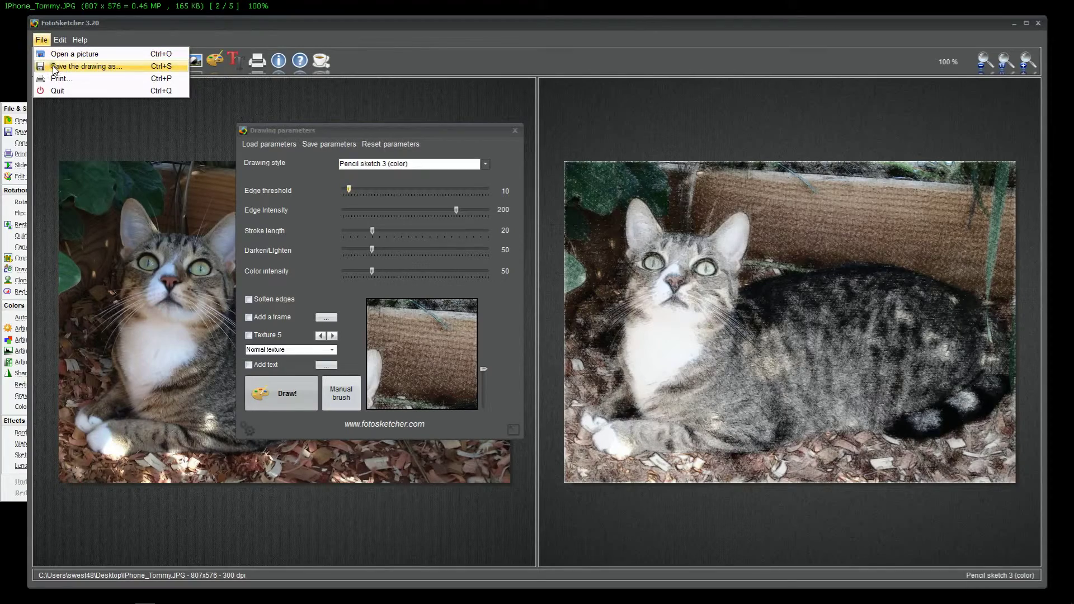
left_click(54, 68)
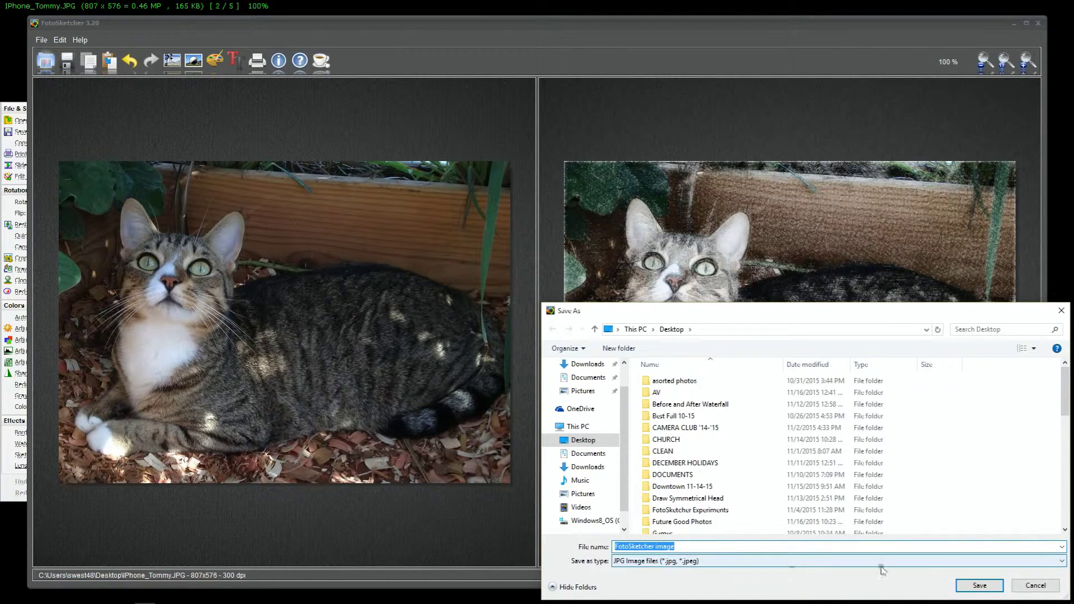
left_click(973, 585)
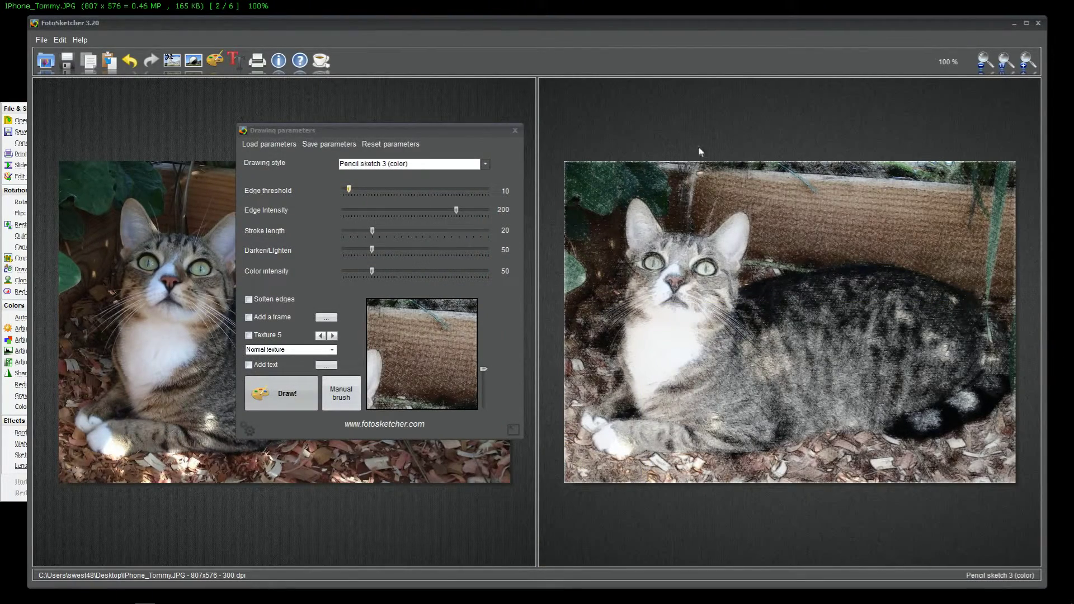
left_click(1014, 24)
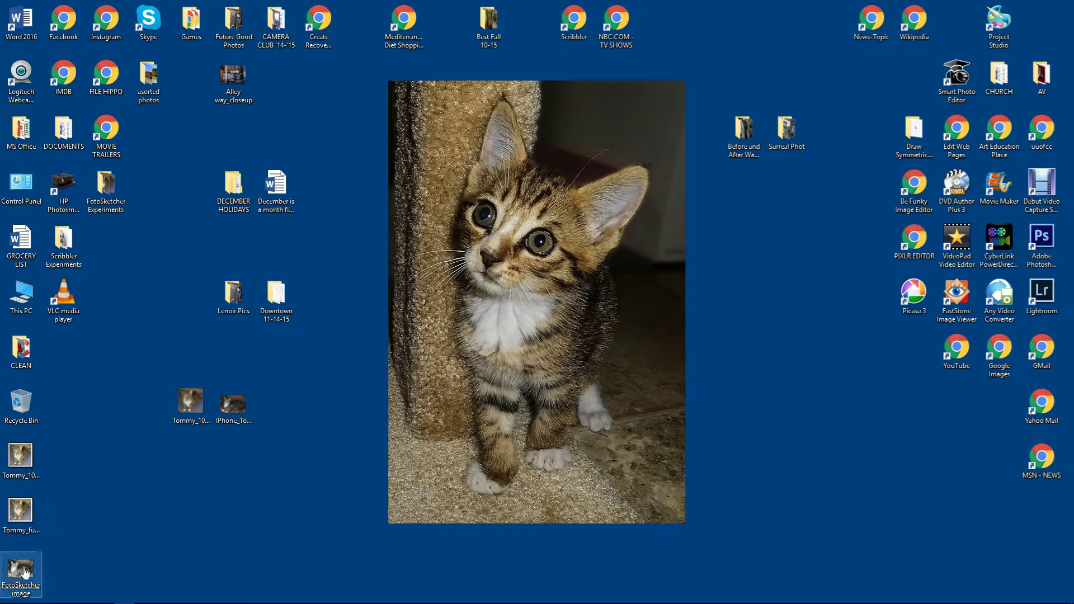
Step: Resample the FotoSketcher image by print size to 72 DPI and 15-inch height (1513 x 1080)
double_click(22, 569)
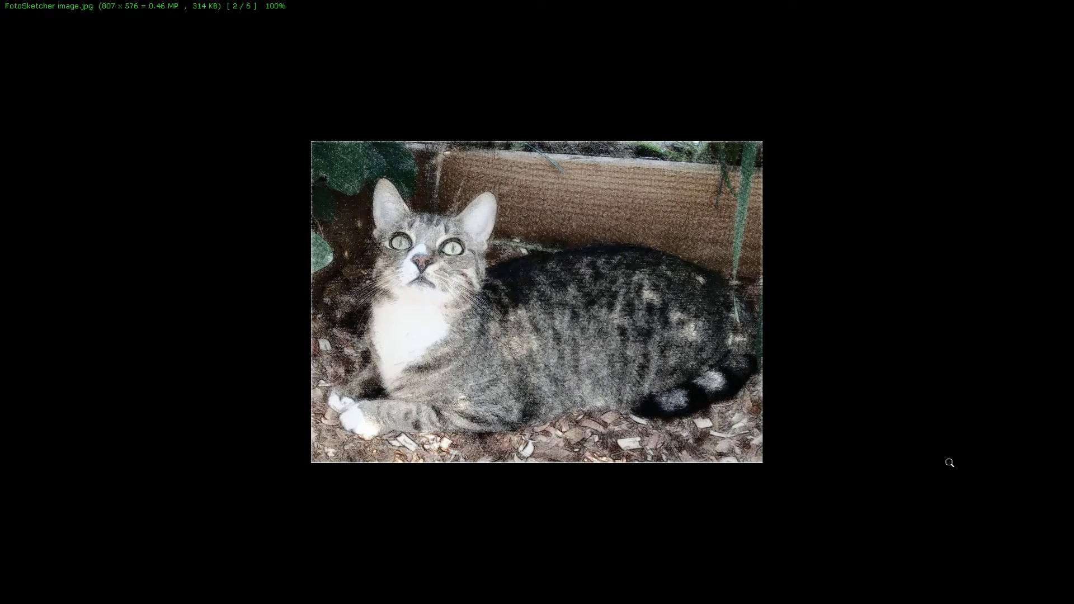
key("ctrl+r")
left_click(435, 321)
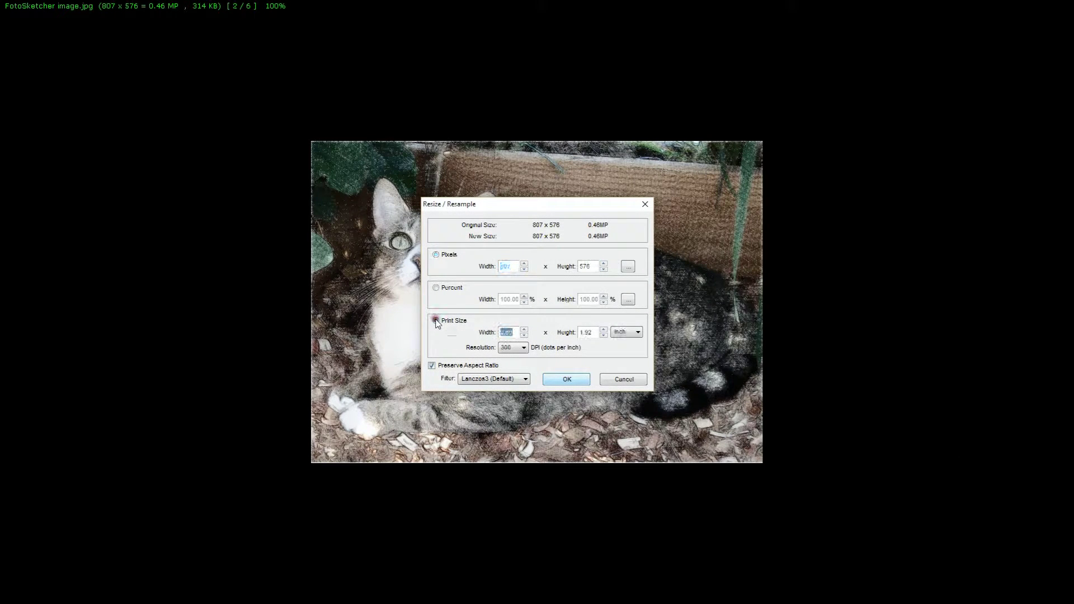
left_click(523, 348)
left_click(509, 357)
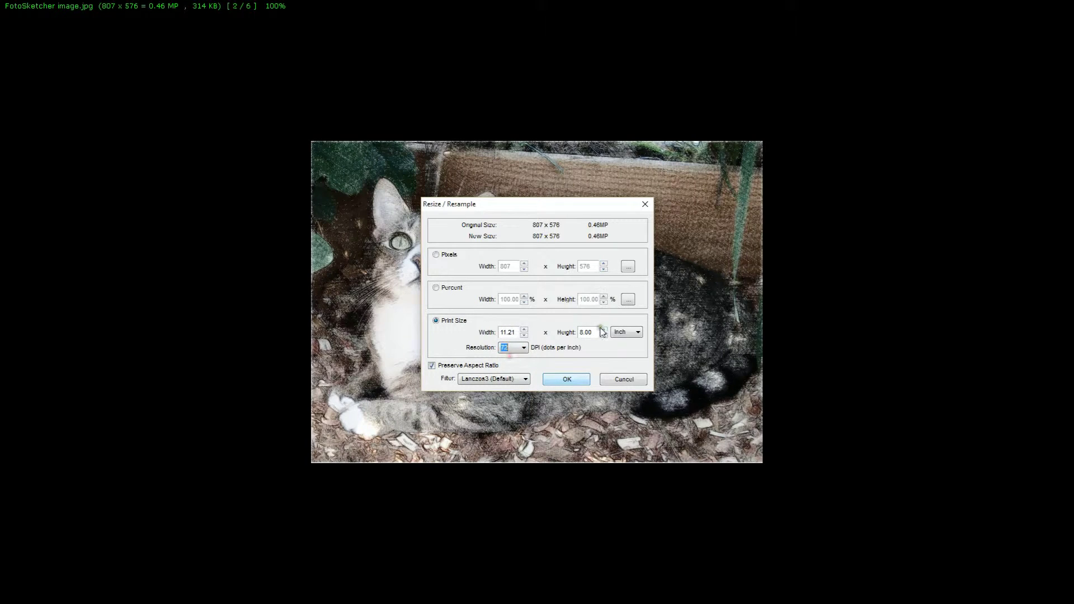
double_click(587, 332)
type("15")
left_click(568, 380)
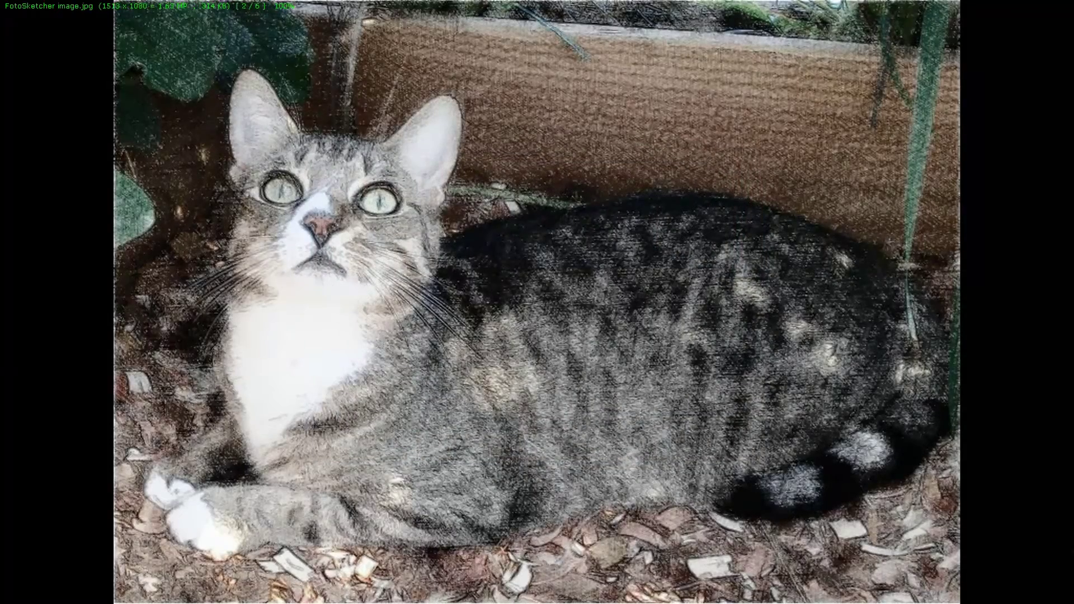